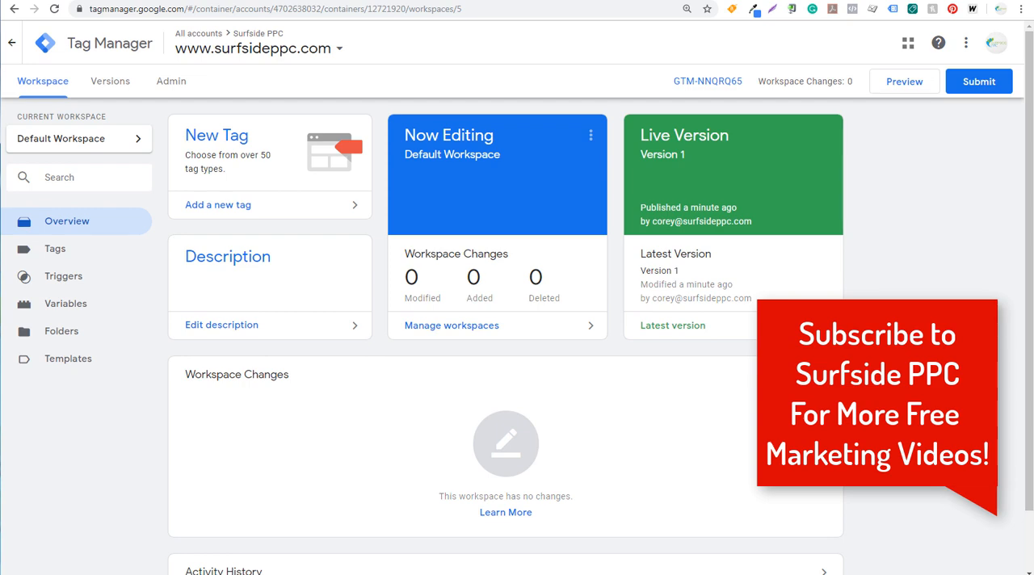
click(505, 1)
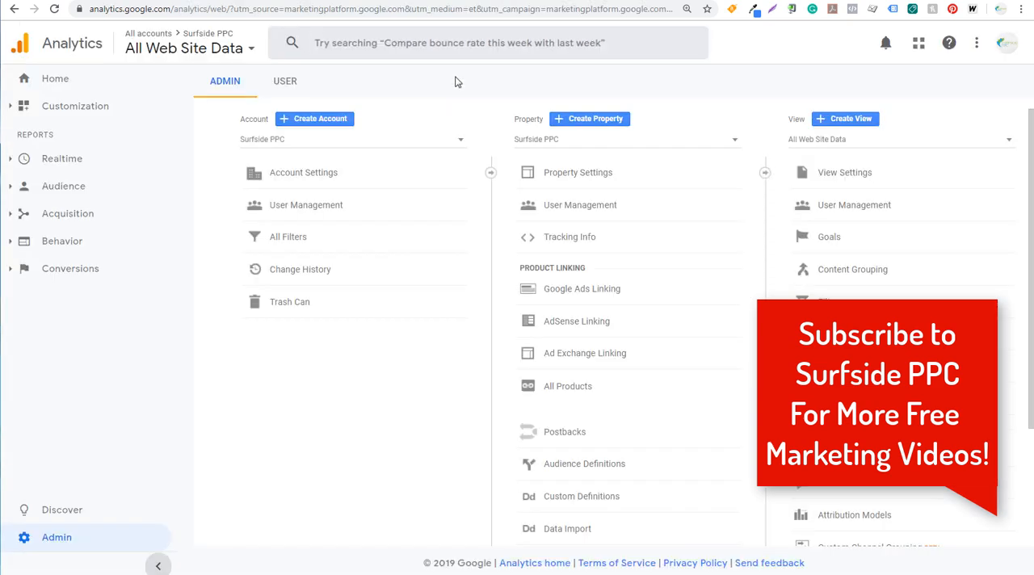
click(369, 0)
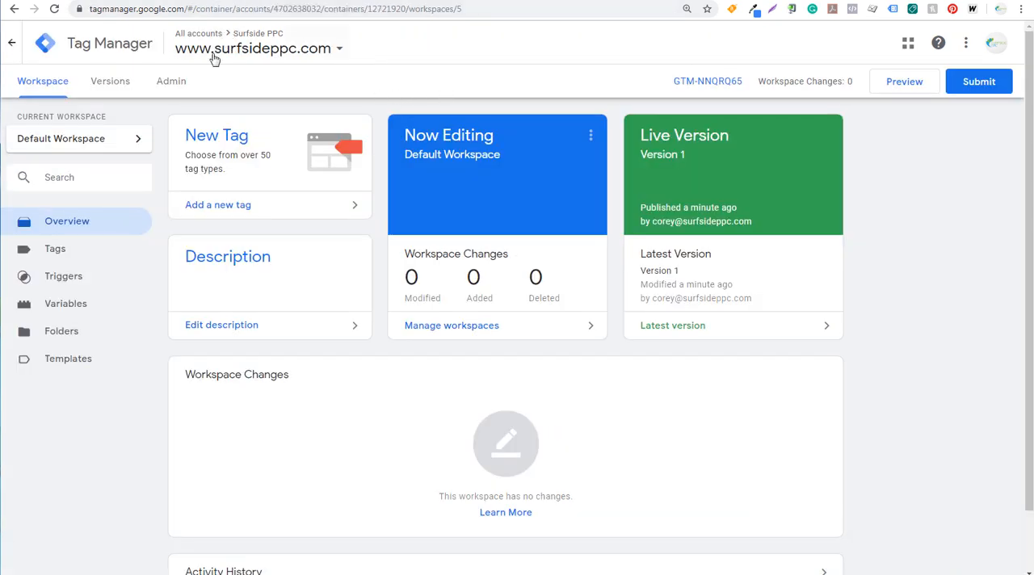
click(171, 84)
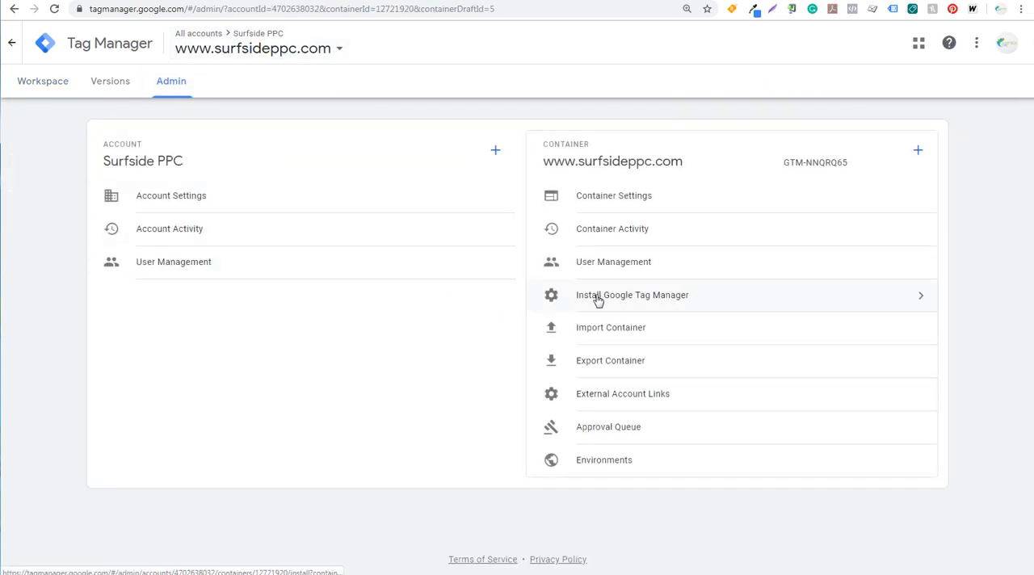
click(597, 299)
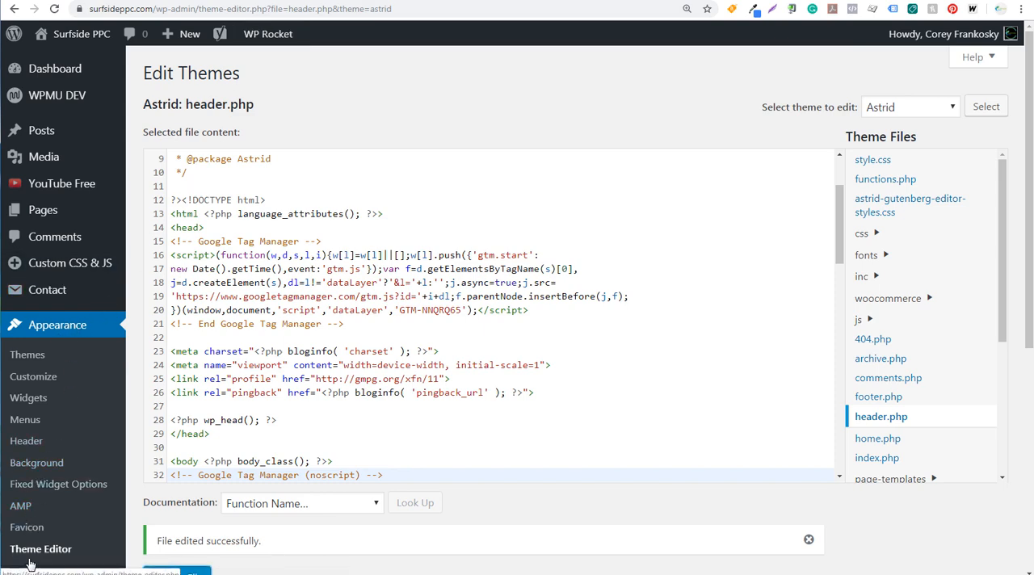
Step: Examine where the Tag Manager snippets sit after the opening head and body tags in the Astrid theme's header.php in WordPress
scroll(46, 552, down, 2)
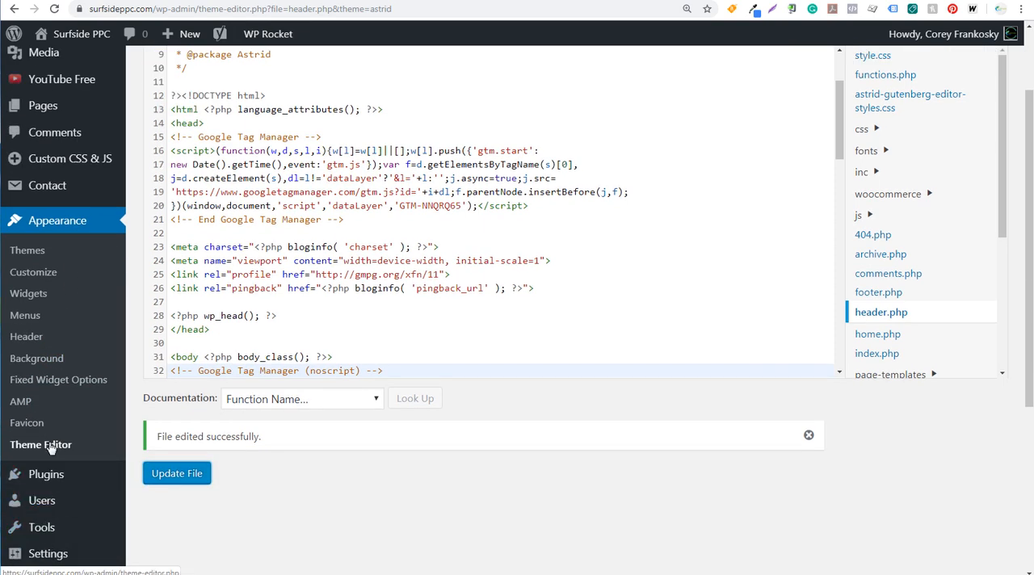
scroll(891, 399, up, 2)
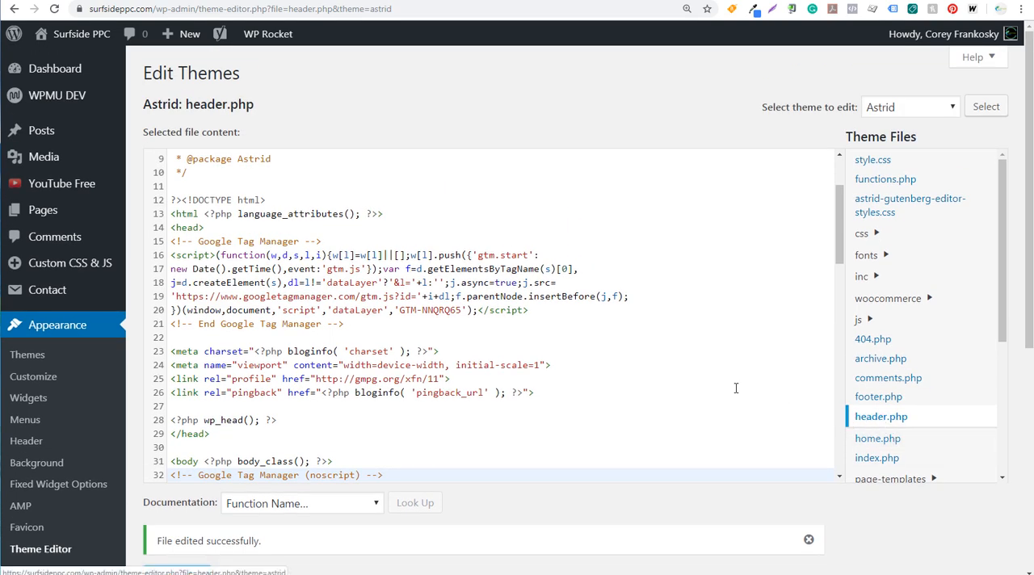
drag(170, 227, 212, 227)
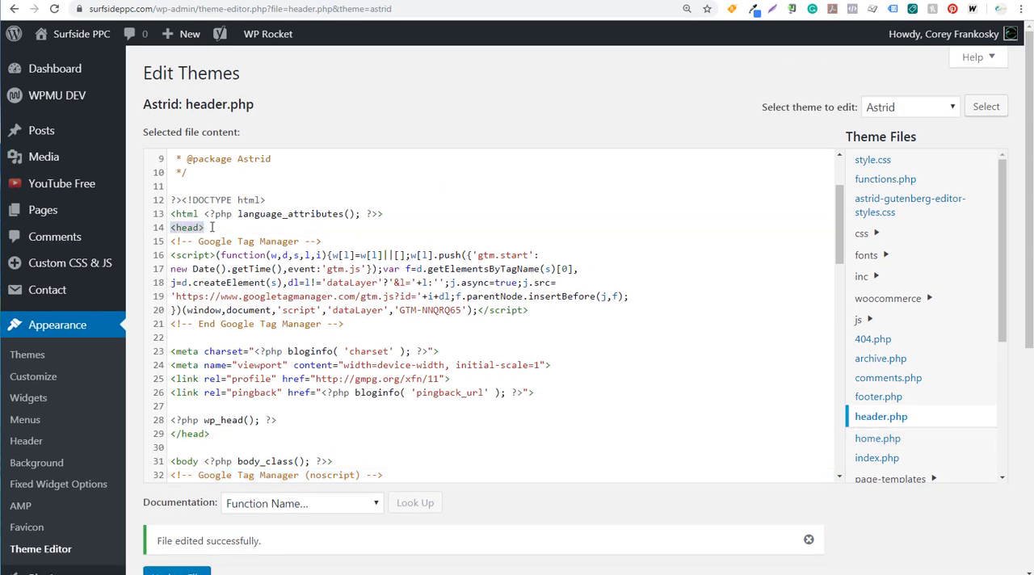
click(256, 323)
drag(388, 325, 249, 298)
click(271, 298)
scroll(270, 312, down, 2)
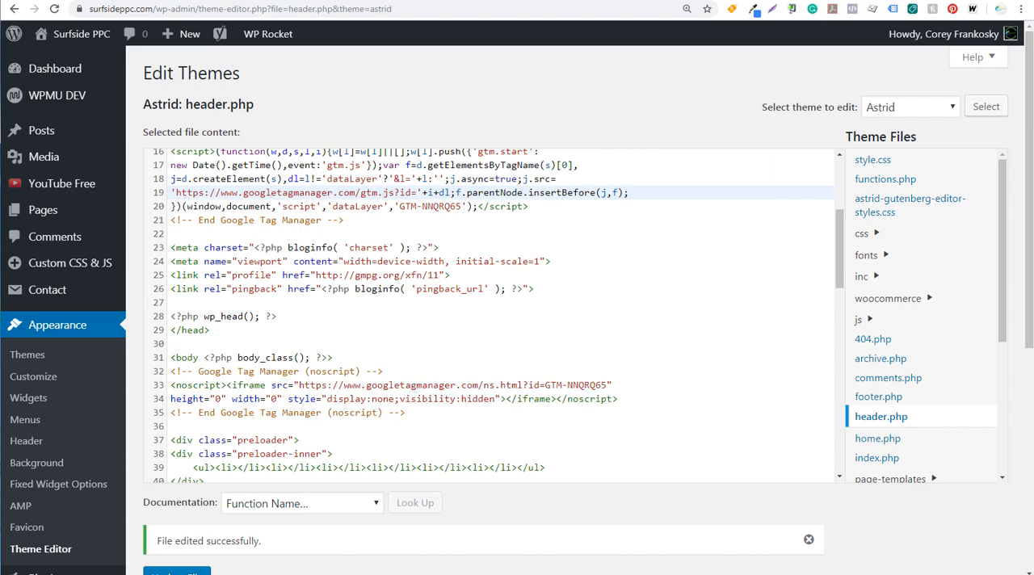
Step: Switch back to Tag Manager and create a tag named Google Analytics with the type Google Analytics: Universal Analytics
key(ctrl+shift+Tab)
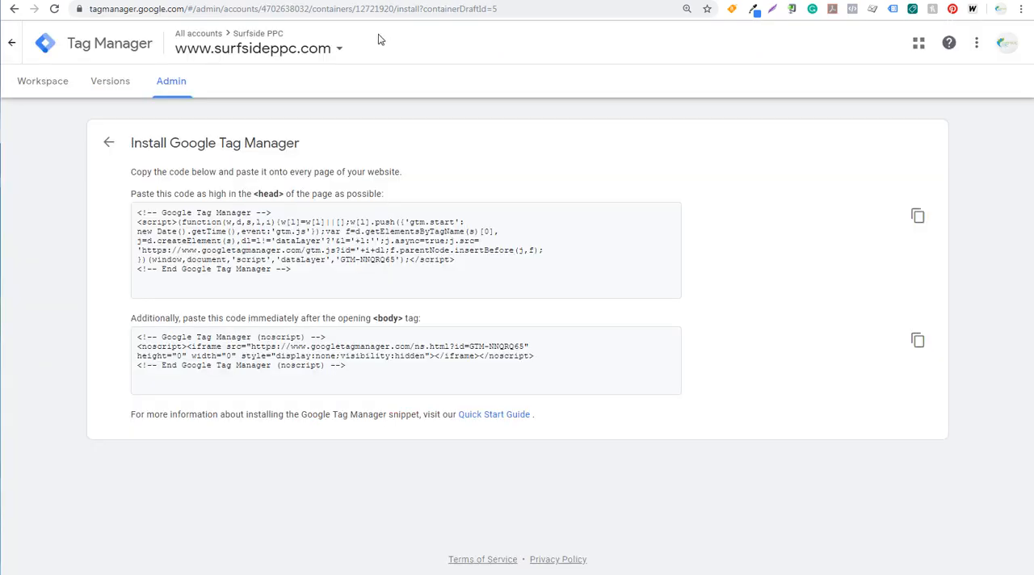
click(42, 84)
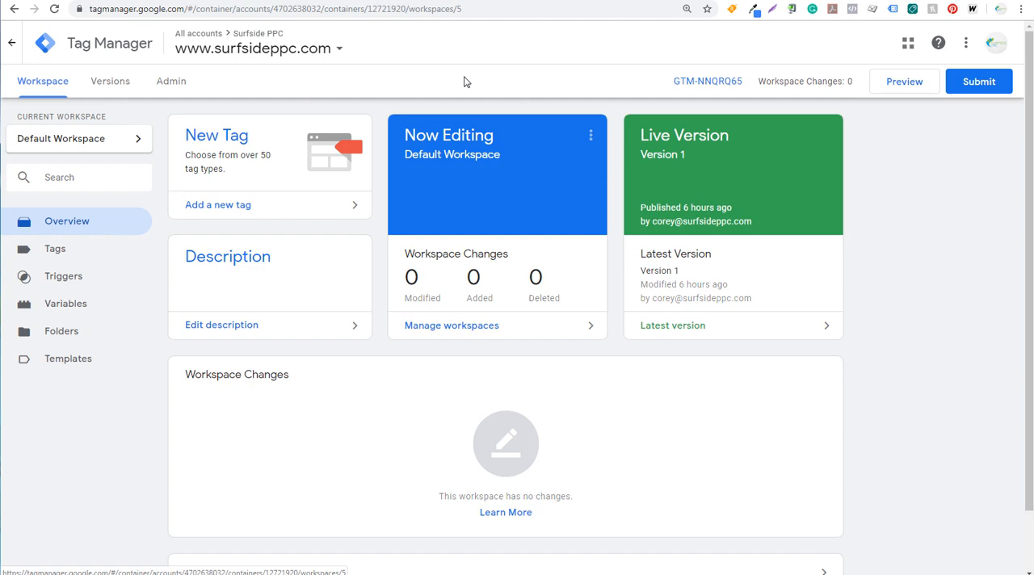
click(260, 206)
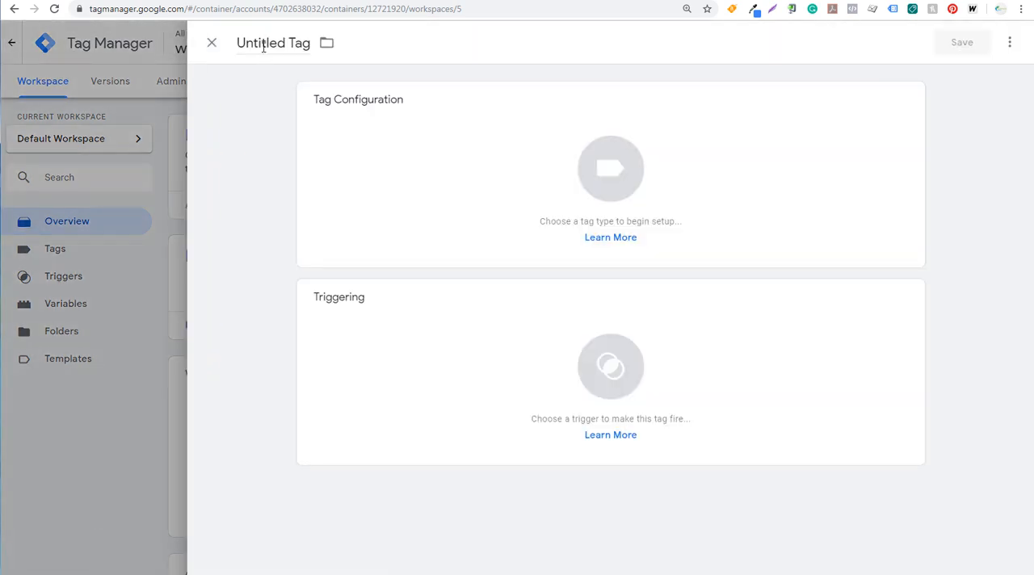
click(264, 42)
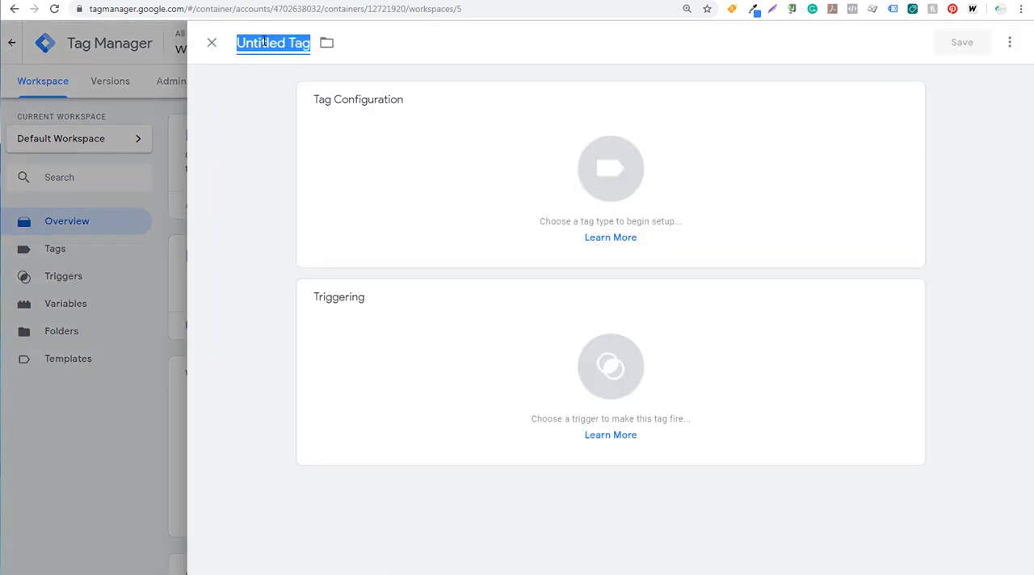
text(Google Analytics)
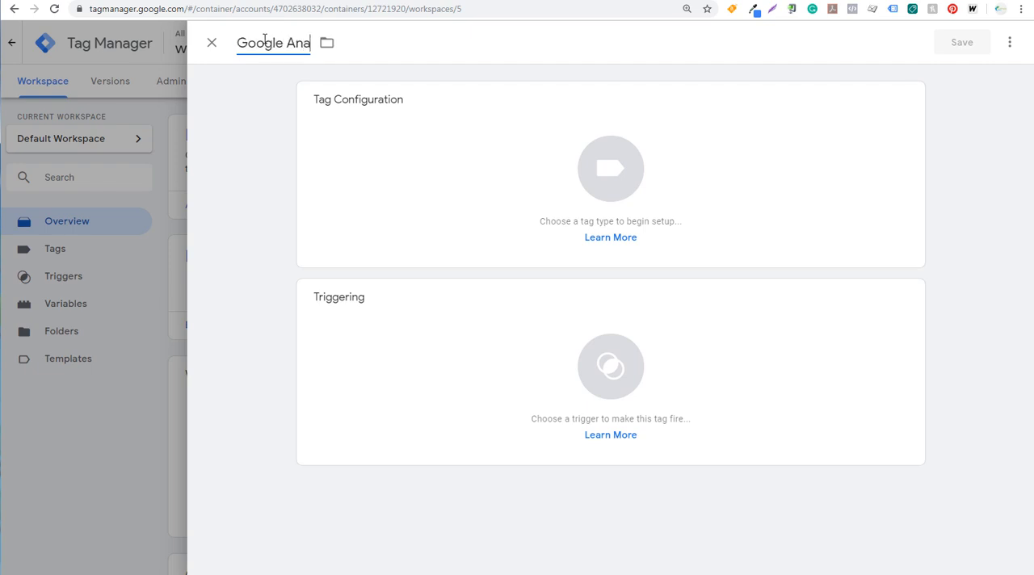
click(449, 166)
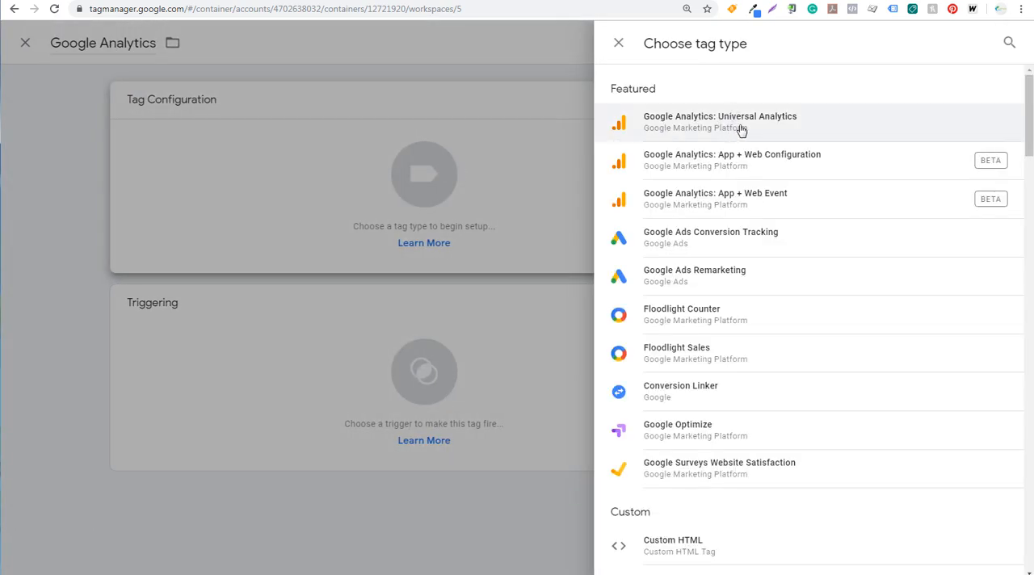
click(738, 129)
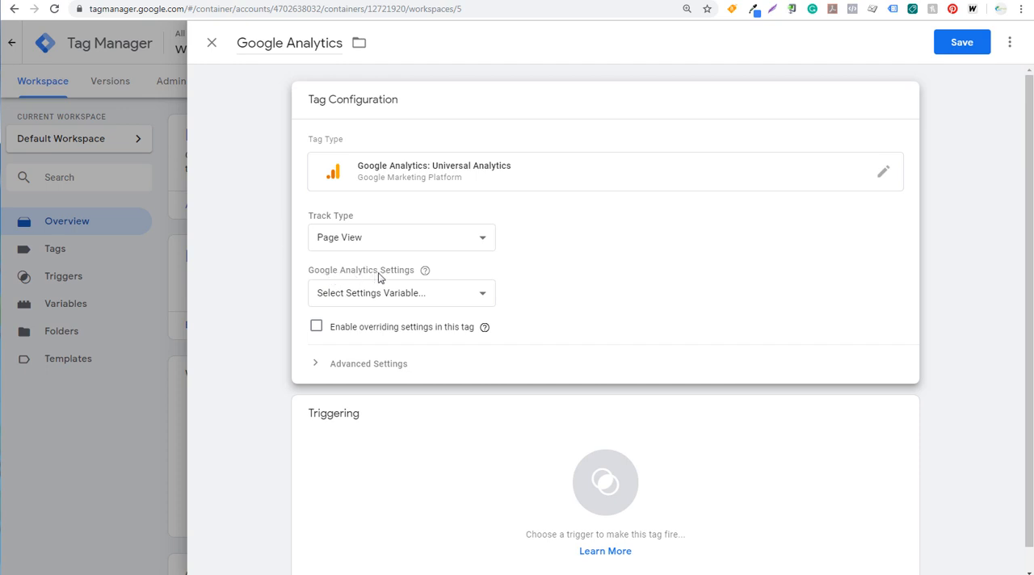
Step: Create a new Google Analytics settings variable for the tag and name it Google Analytics Tracking ID
click(396, 295)
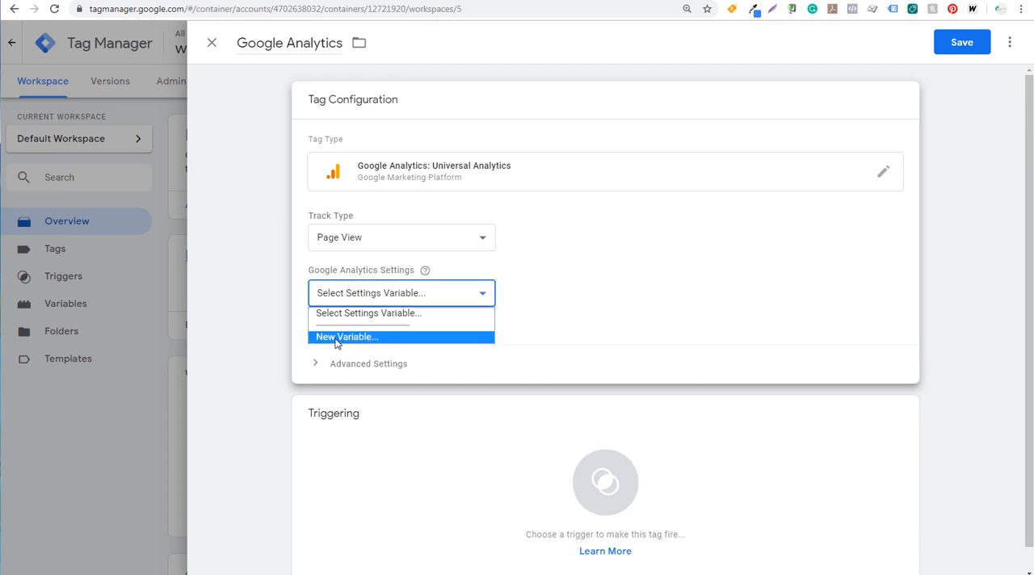
click(360, 338)
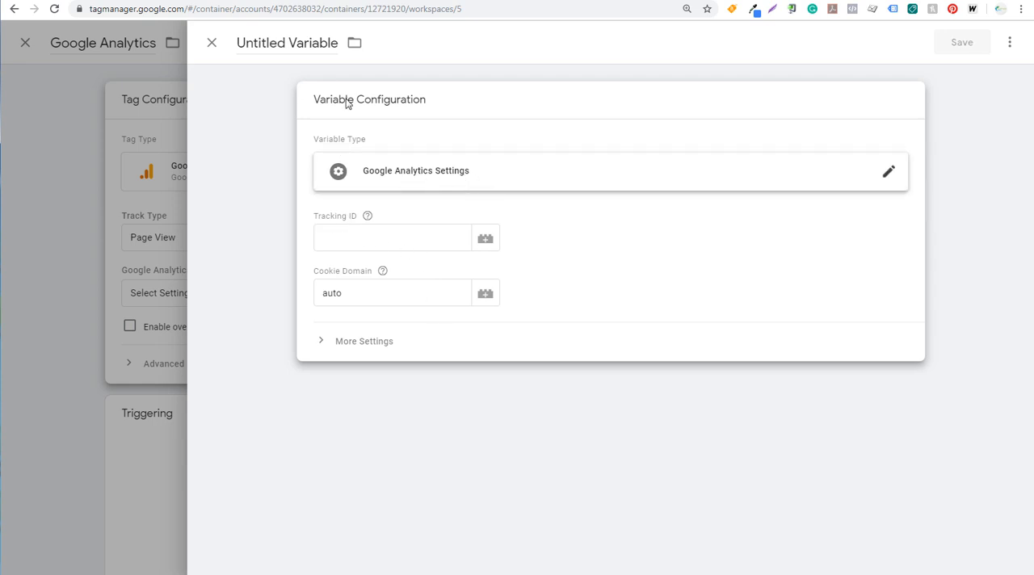
triple_click(316, 43)
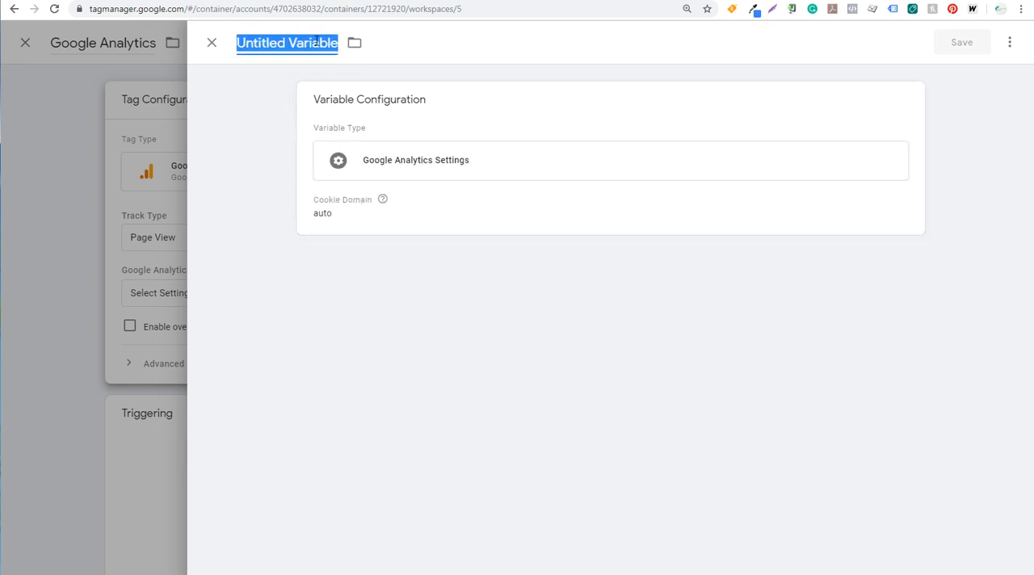
text(Google Analytics)
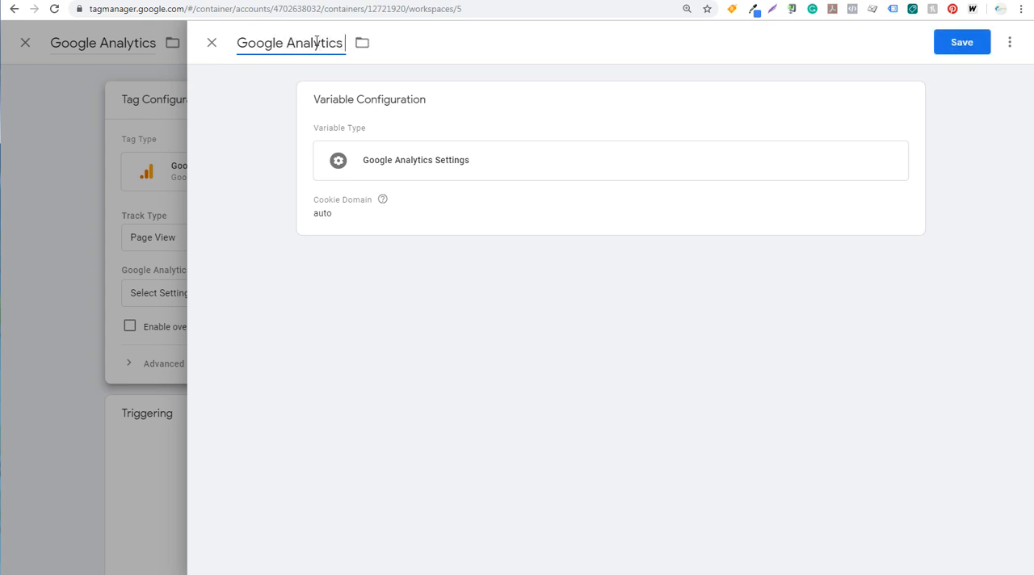
text( Tracking ID)
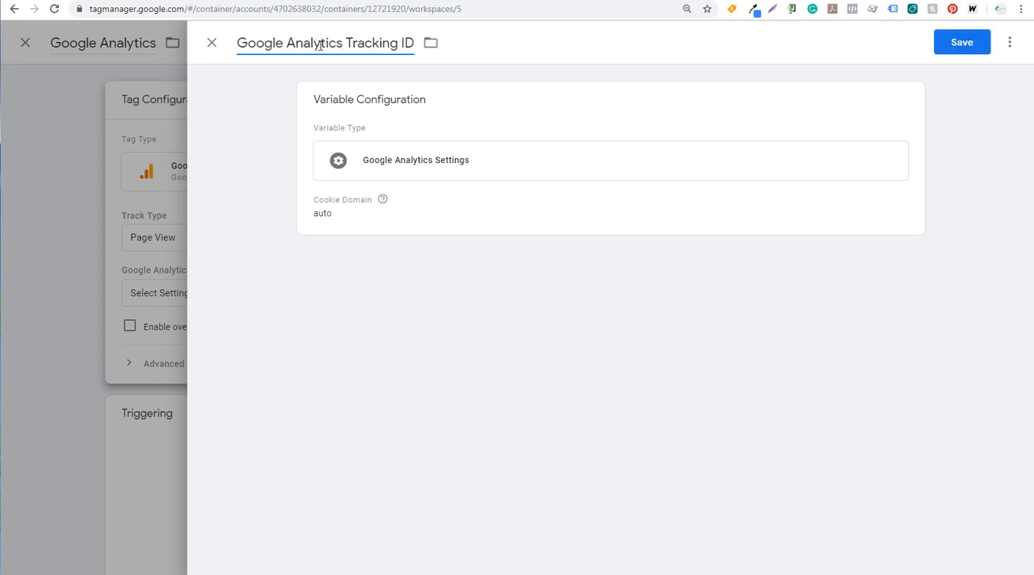
click(559, 207)
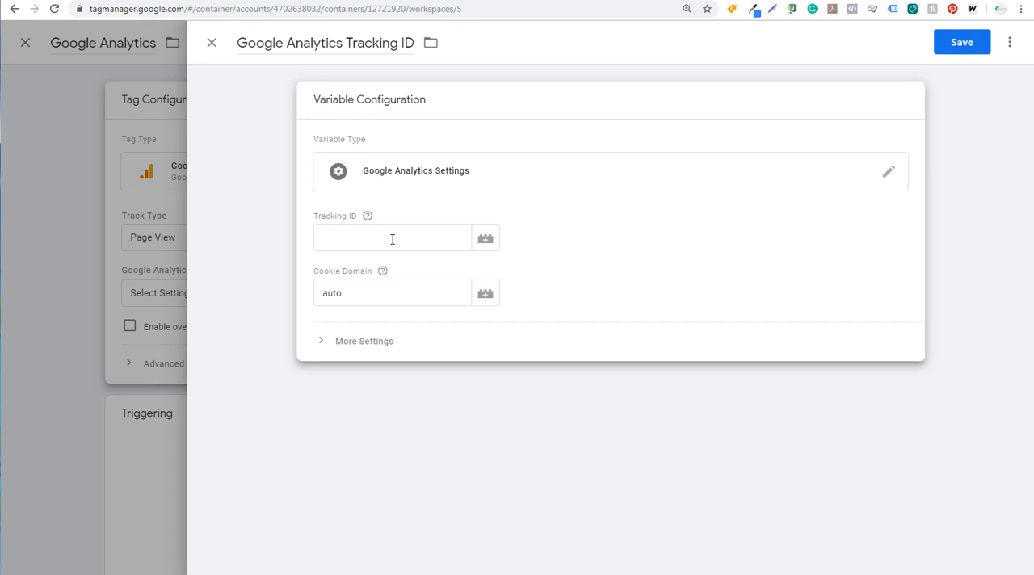
Step: Switch to Google Analytics and copy the tracking ID from the Surfside PPC property's tracking code page
click(477, 1)
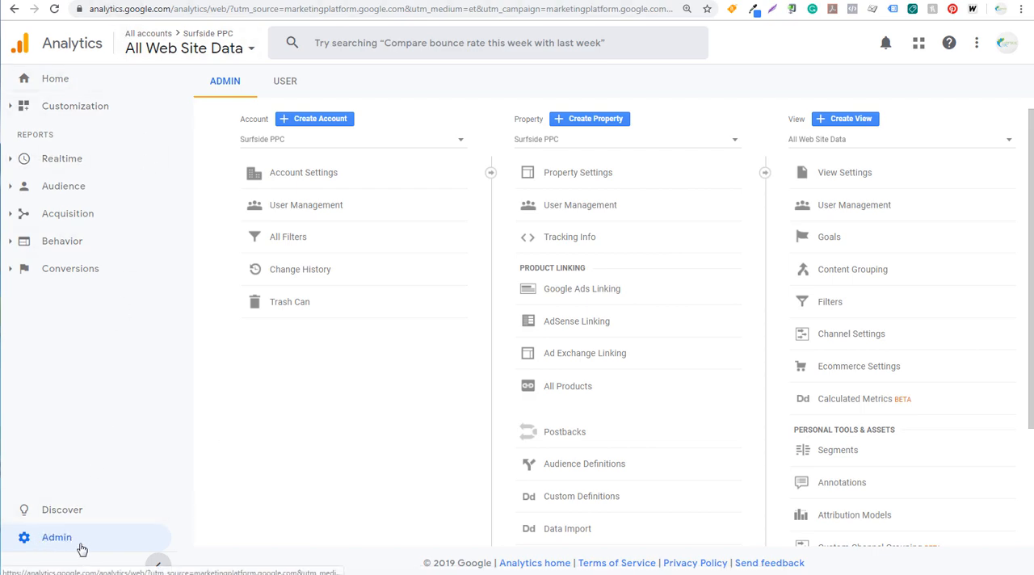
click(571, 238)
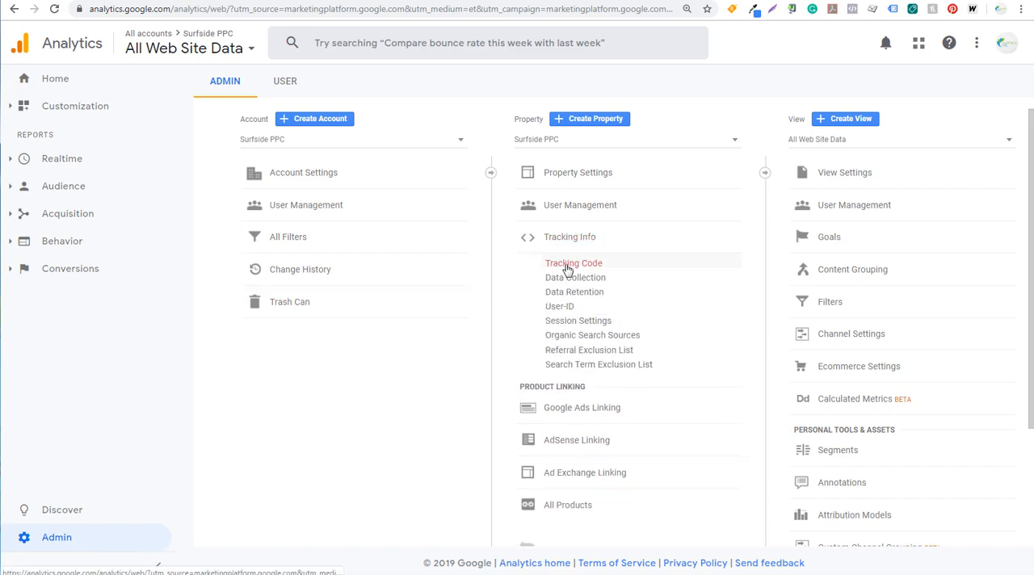
click(559, 263)
drag(515, 155, 415, 152)
key(ctrl+c)
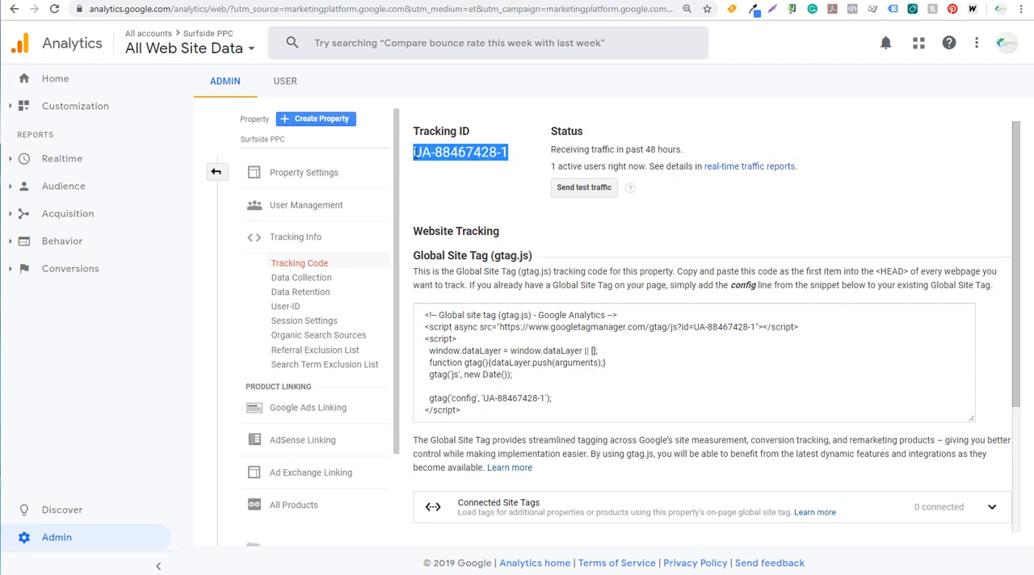
Step: Return to Tag Manager, paste the copied ID as the variable's Tracking ID and save the variable
key(ctrl+Tab)
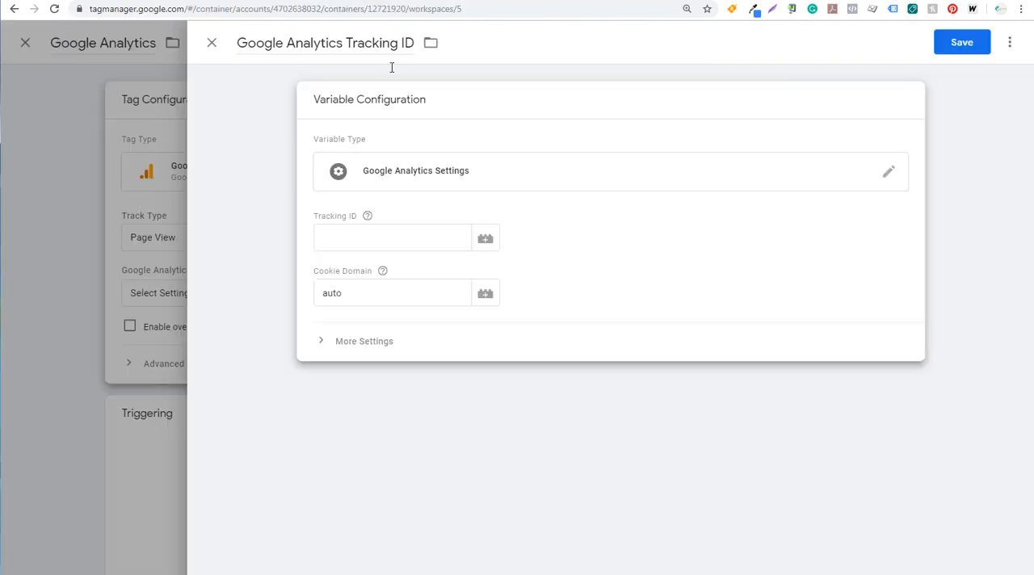
click(354, 240)
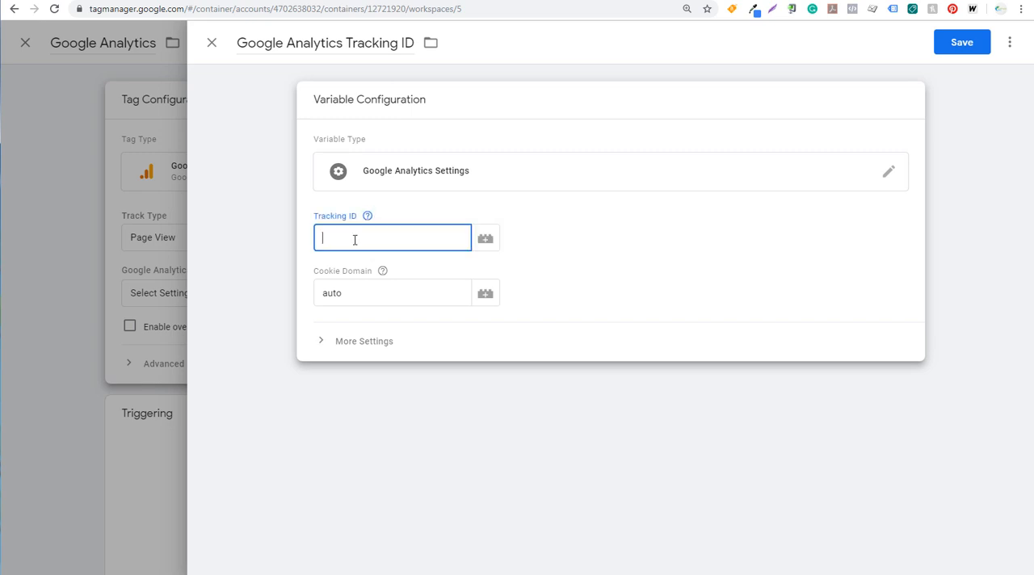
key(ctrl+v)
click(962, 50)
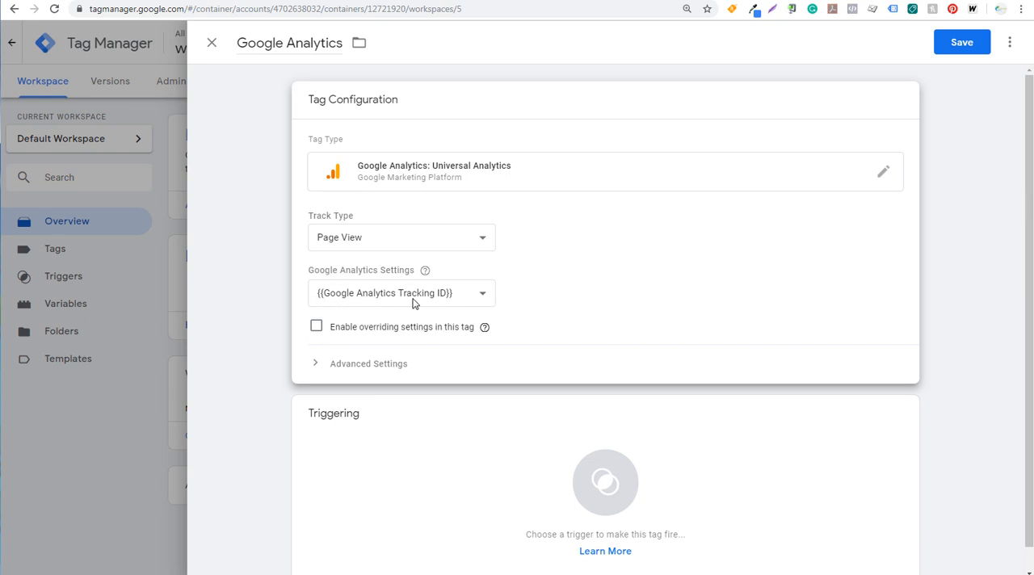
Step: Assign the All Pages page view trigger to the Google Analytics tag and save the tag
scroll(816, 323, down, 1)
click(703, 461)
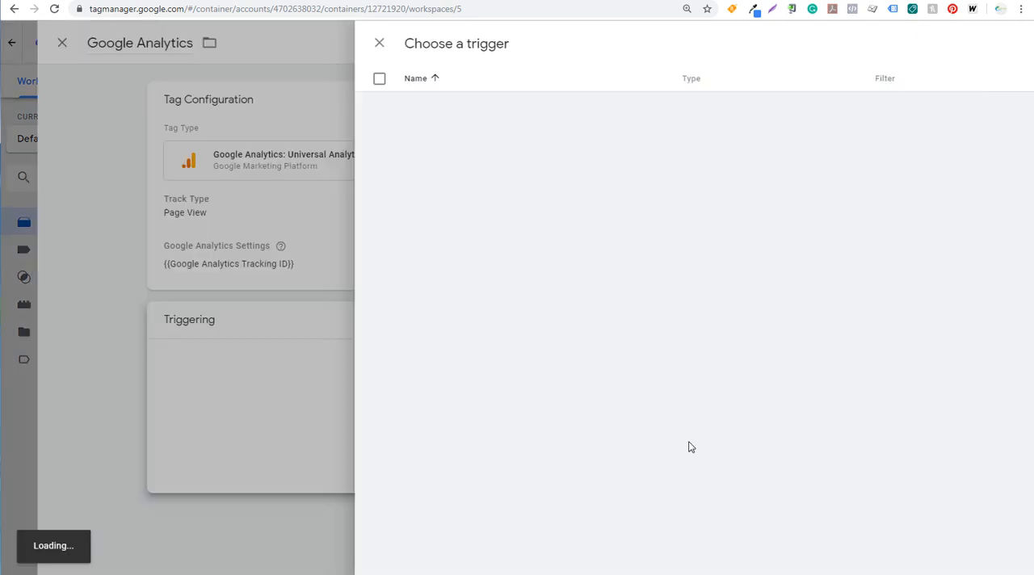
click(358, 113)
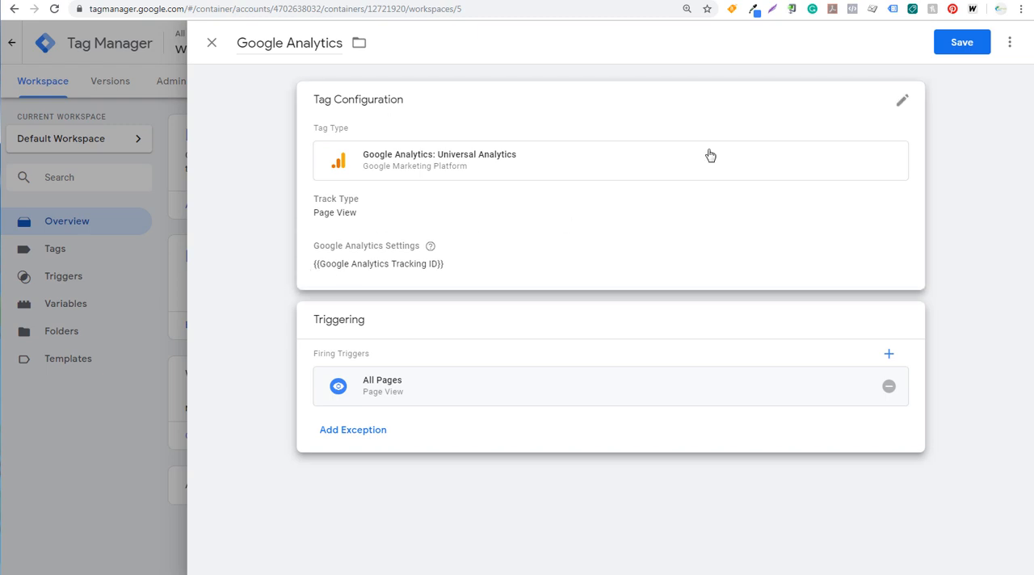
click(962, 43)
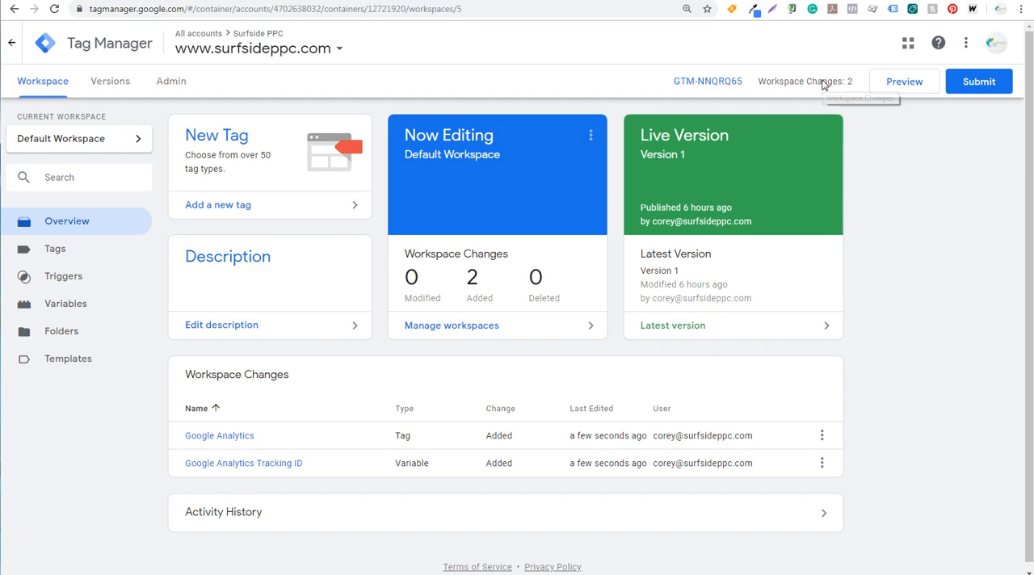
Step: Publish the workspace changes as version Google Analytics with the description Added Google Analytics, and return to the workspace overview
click(985, 84)
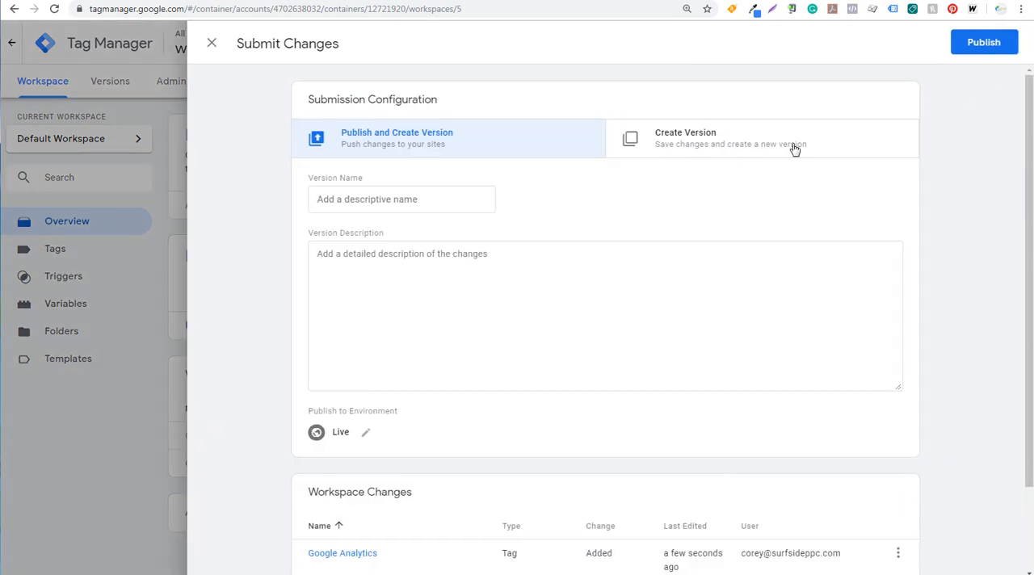
click(463, 199)
text(Google Ana)
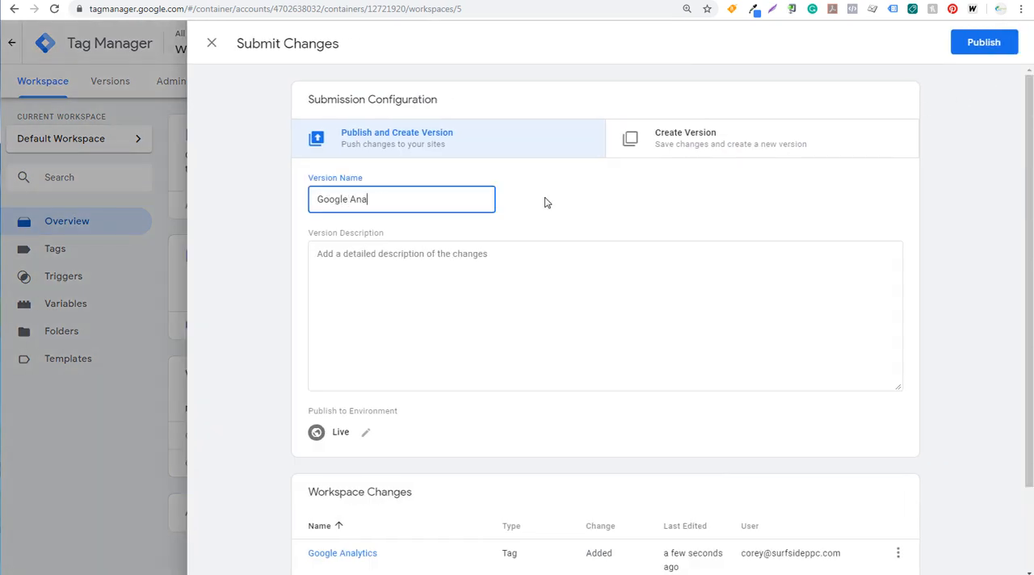
text(lytics)
key(Tab)
text(Added Google Analytics)
click(984, 48)
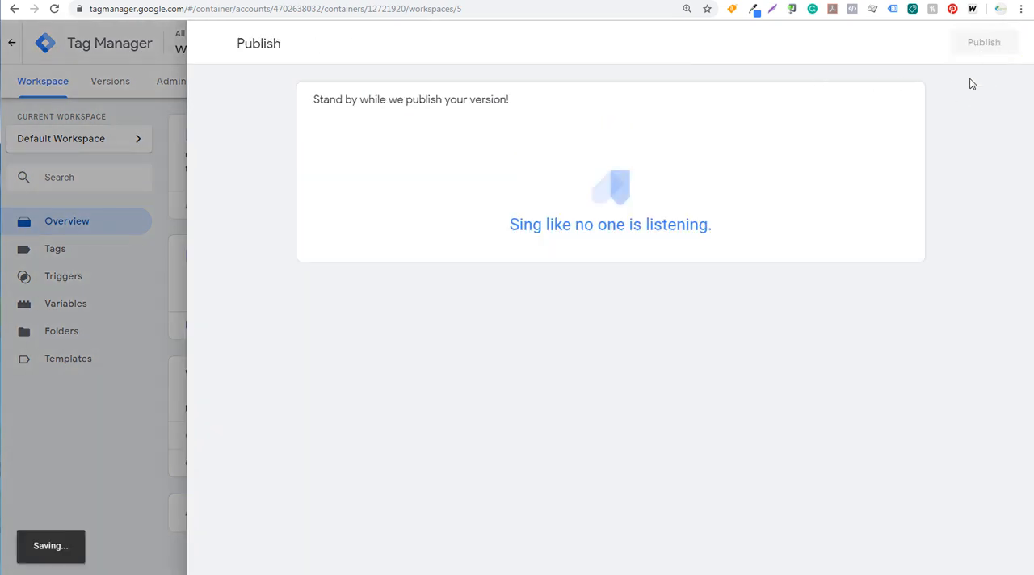
click(36, 82)
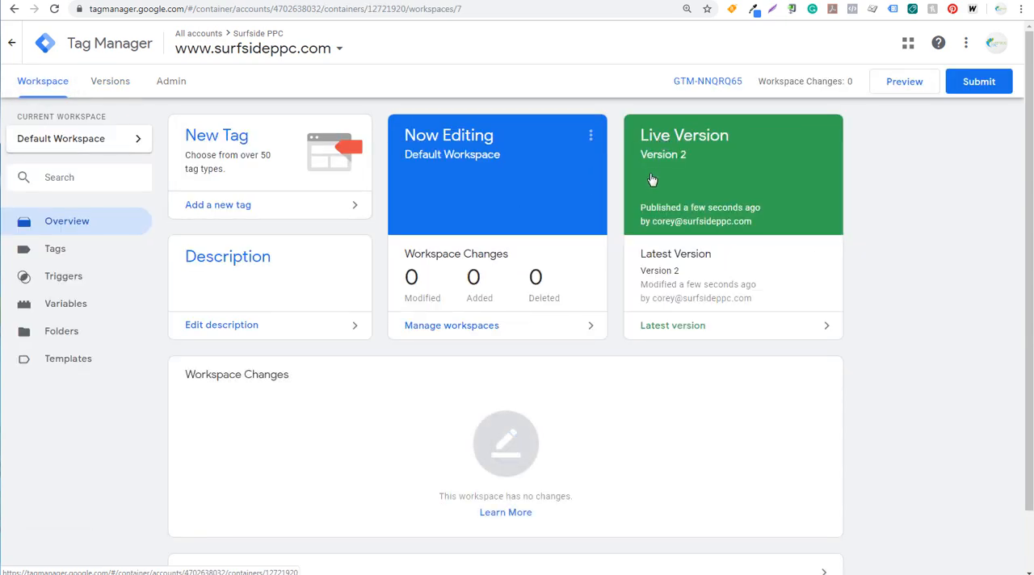
Step: Switch to the live surfsideppc.com home page and reload it to check the published version
mouse_move(735, 214)
click(662, 0)
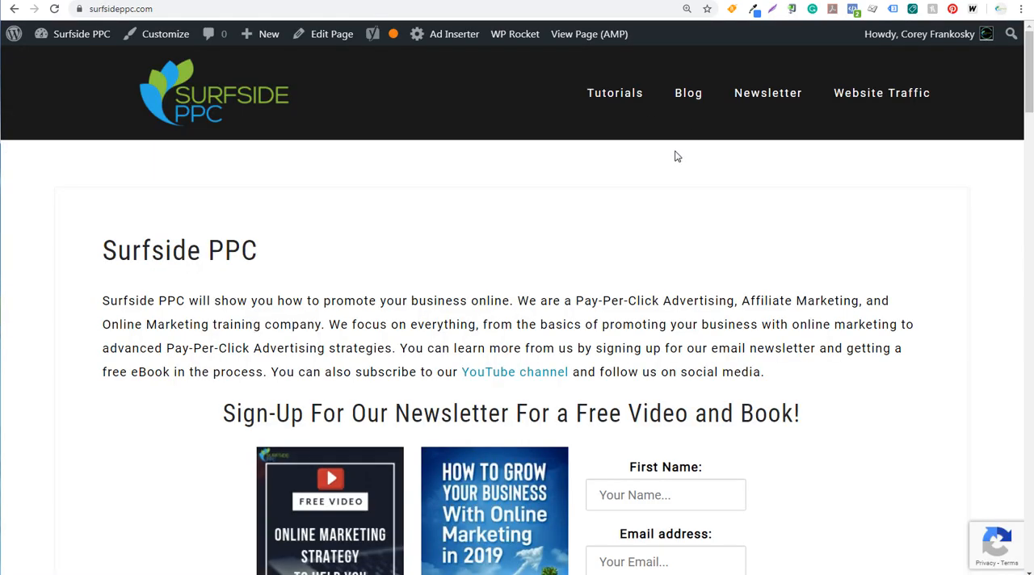
click(801, 4)
click(55, 10)
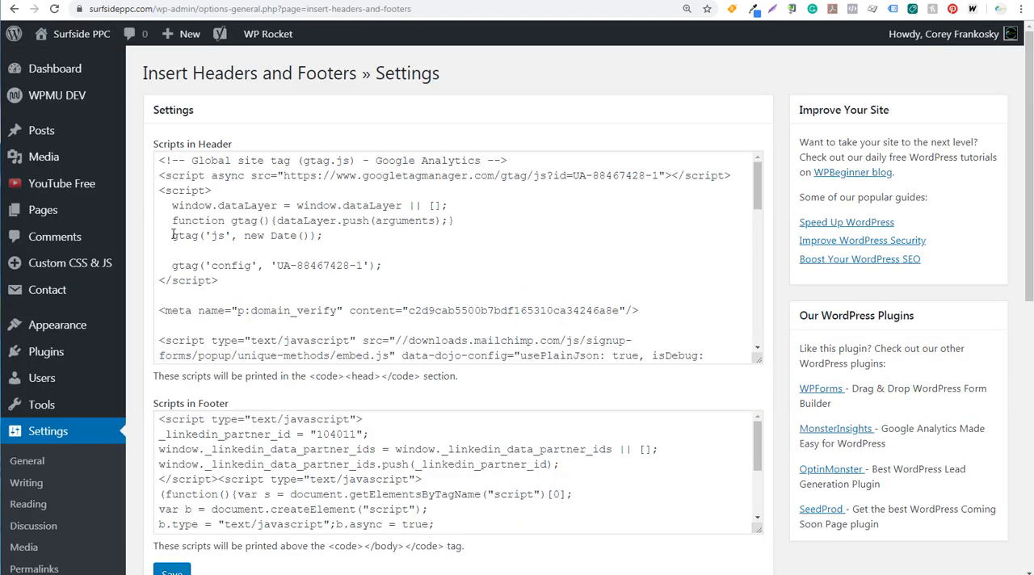
Step: In WordPress's Insert Headers and Footers settings, delete the Google Analytics global site tag script from Scripts in Header and save
click(254, 276)
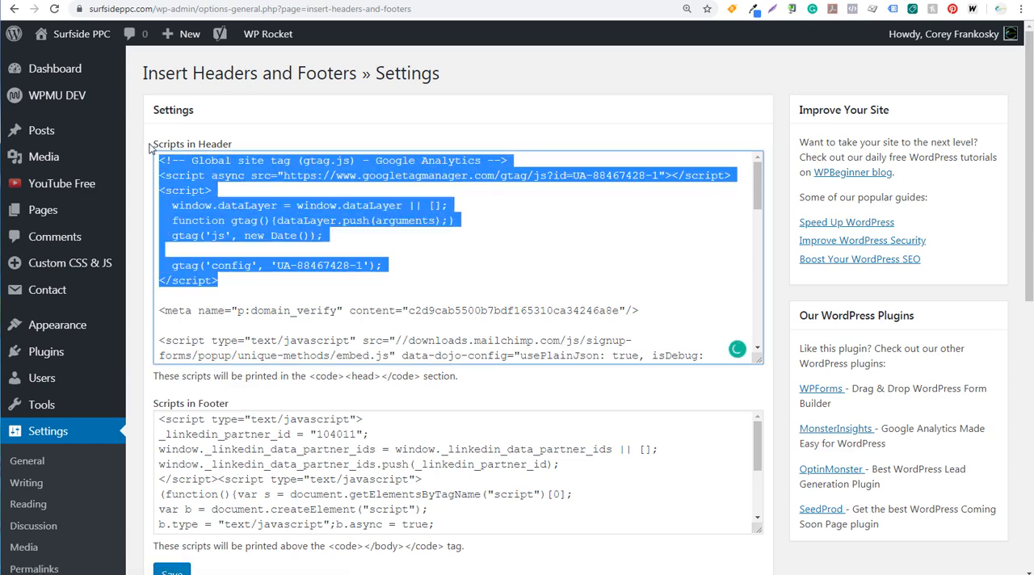
key(BackSpace)
key(BackSpace)
key(BackSpace)
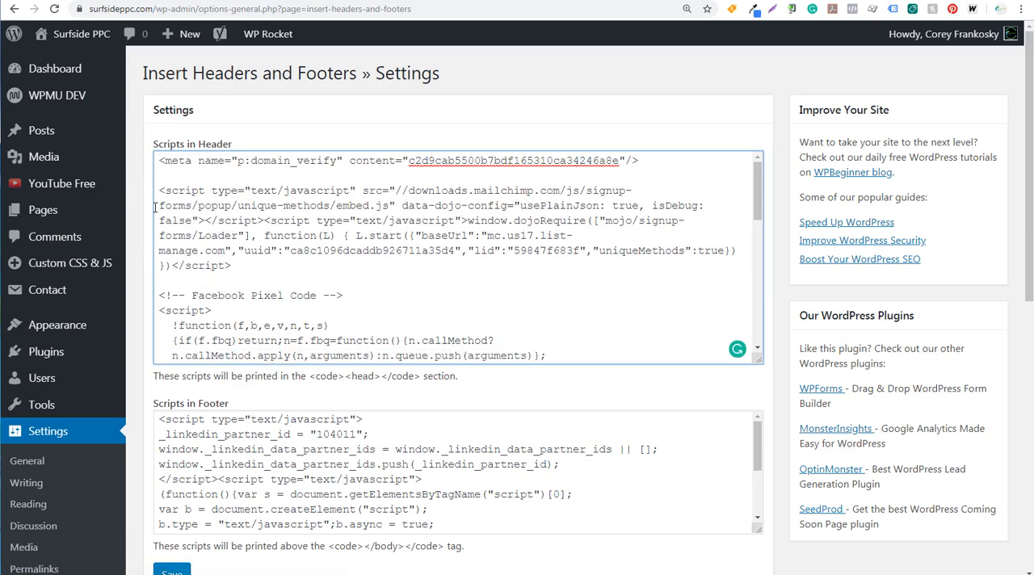
click(174, 572)
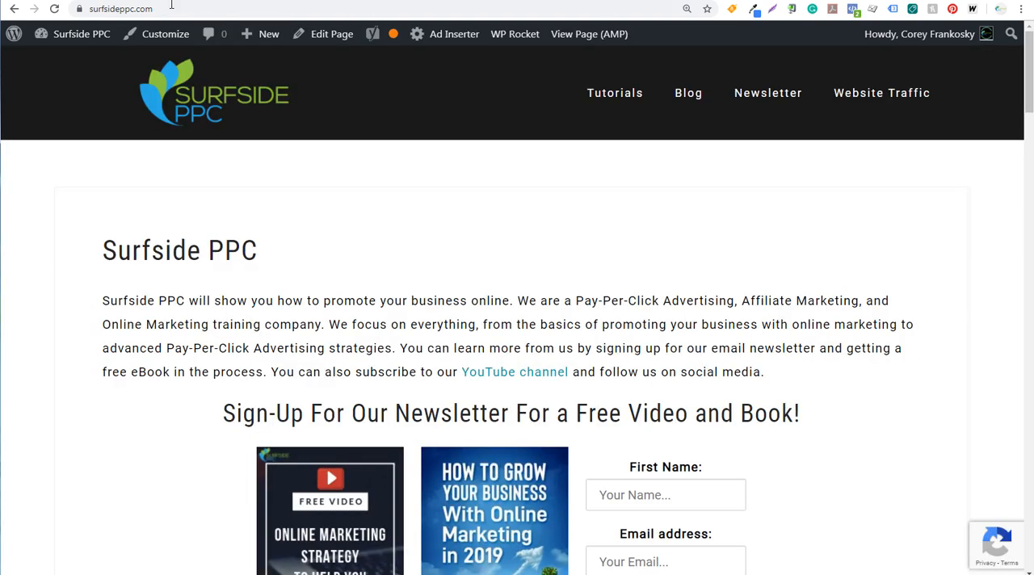
Step: Reload the live surfsideppc.com home page and check its Google Analytics and Google Tag Manager tags with Tag Assistant
click(55, 8)
click(894, 9)
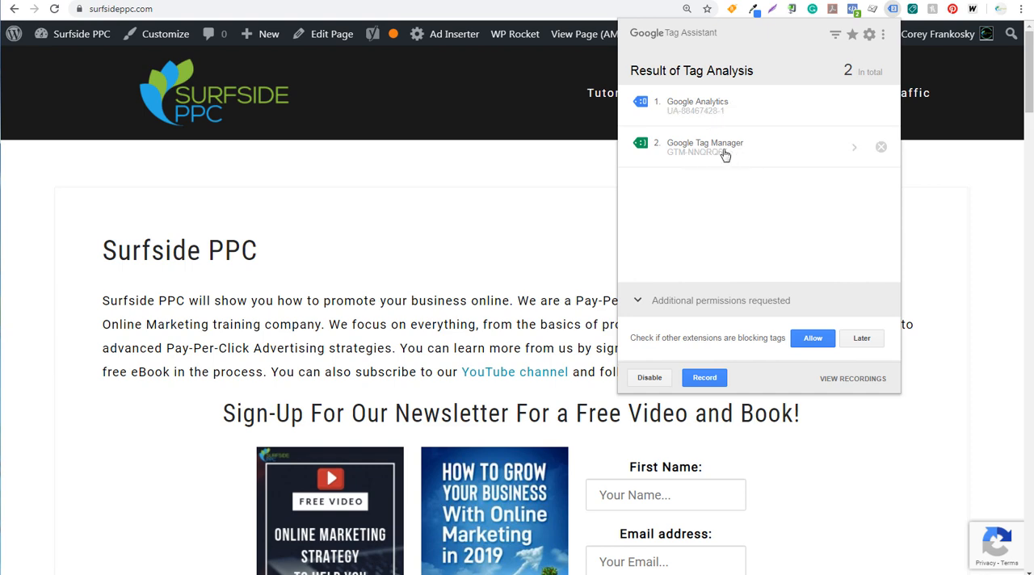
click(525, 245)
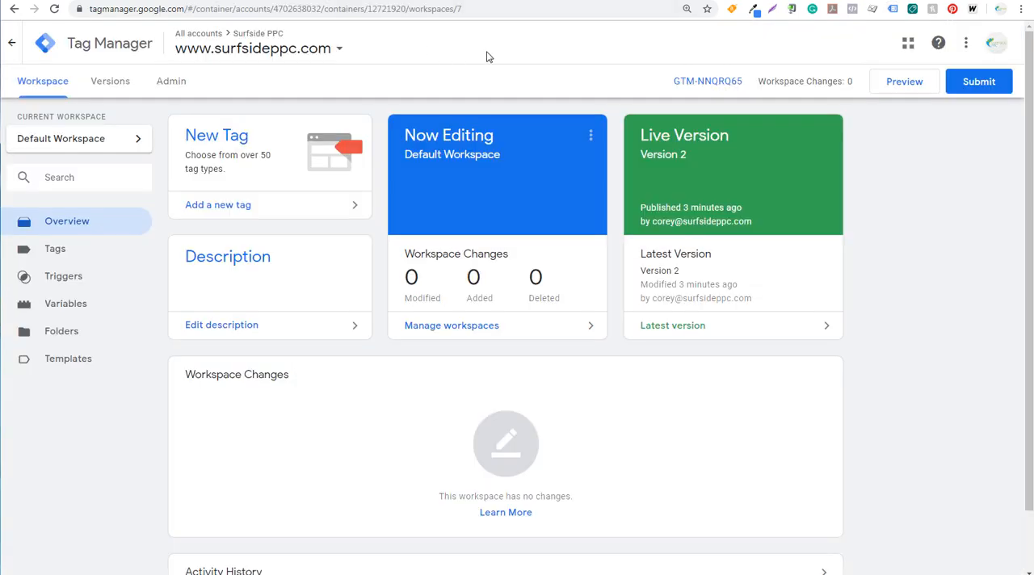
Step: Turn on preview mode for the Default Workspace in Tag Manager, and reload the live surfsideppc.com home page
click(893, 87)
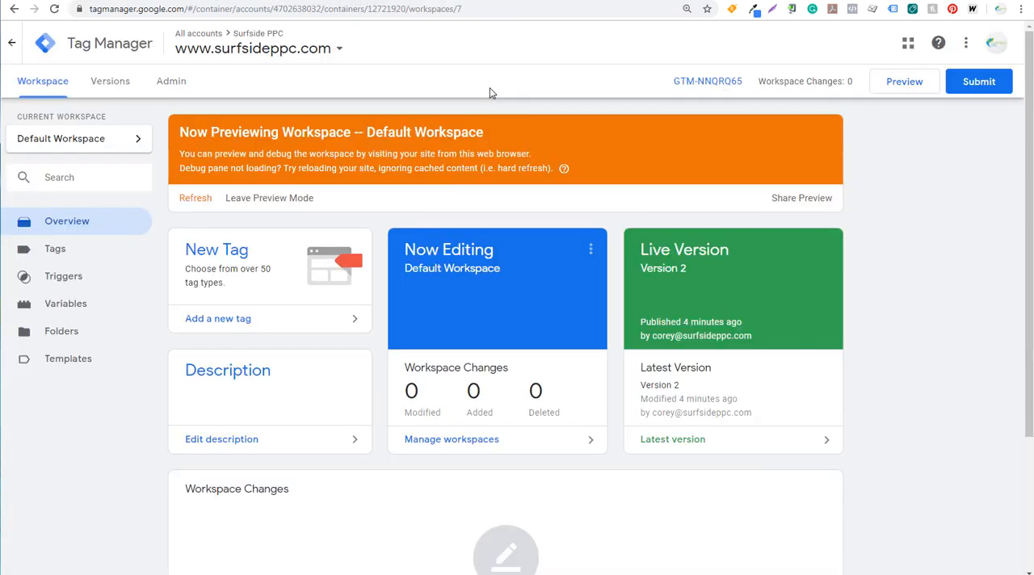
click(569, 1)
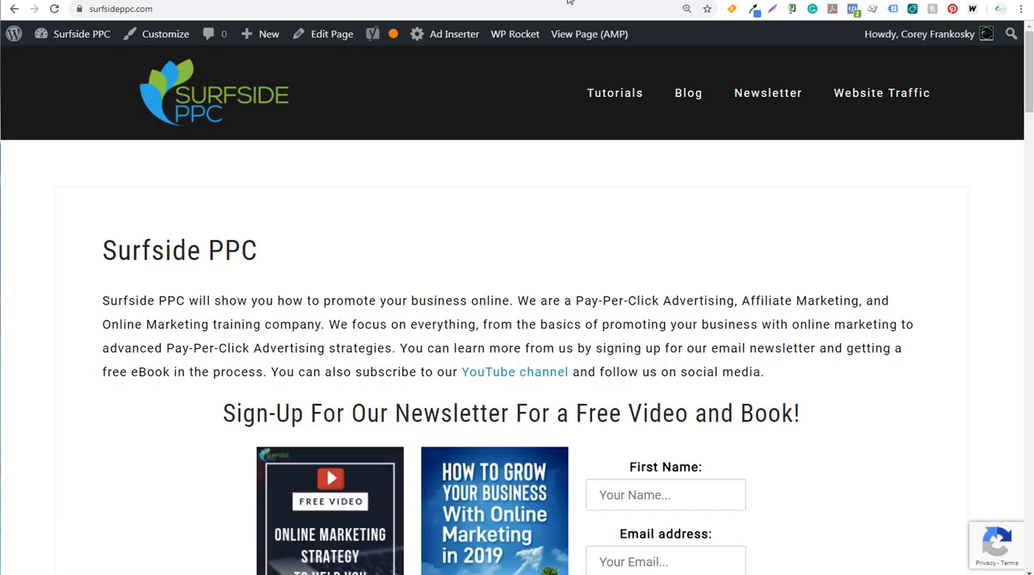
click(54, 9)
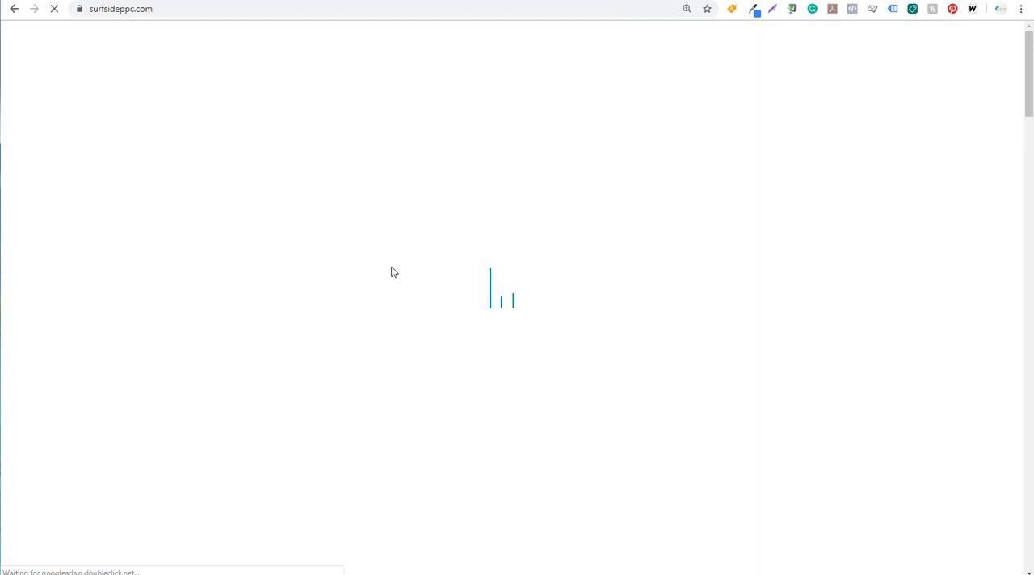